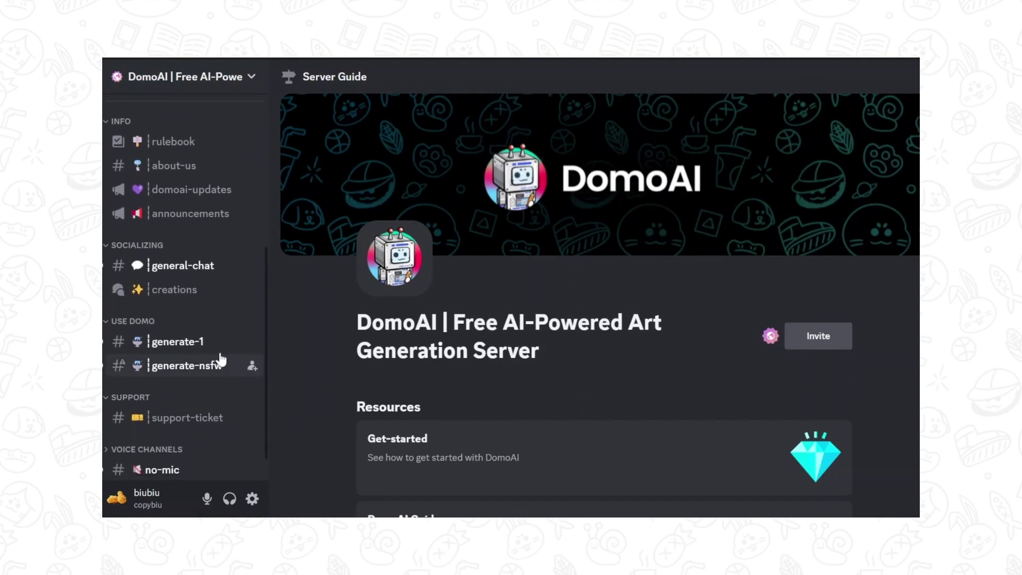
In #generate-1, generate a 'black cat' image with the illusxl v2 Dark comic style model.
{"action": "left_click", "coordinate": [191, 340]}
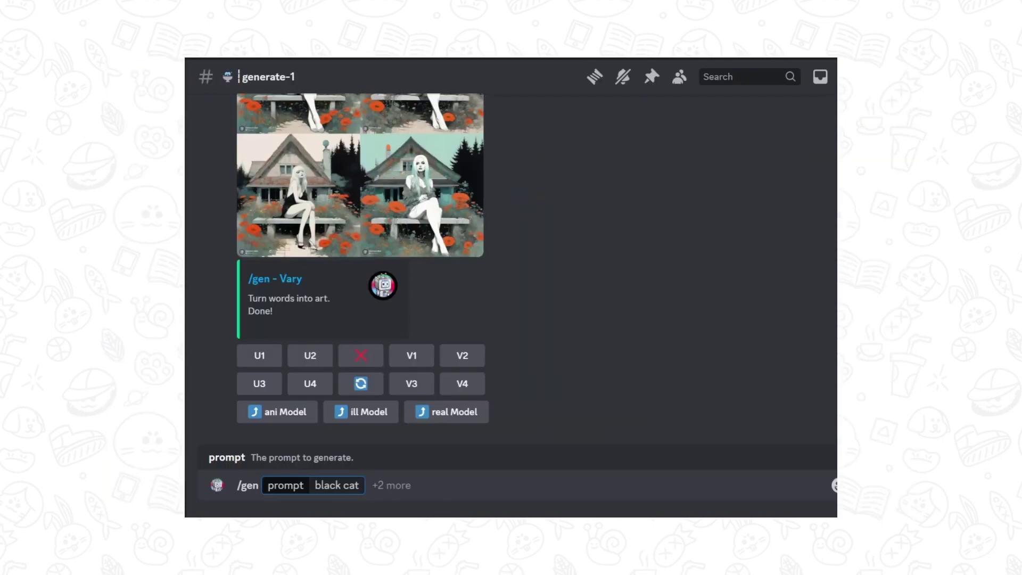
{"action": "left_click", "coordinate": [441, 485]}
{"action": "left_click", "coordinate": [340, 403]}
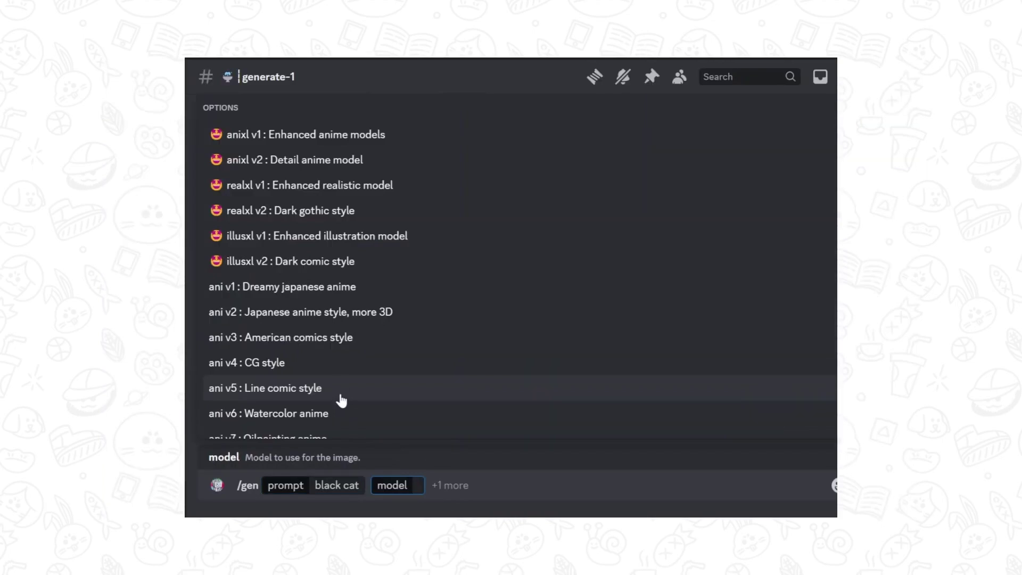
{"action": "left_click", "coordinate": [377, 265]}
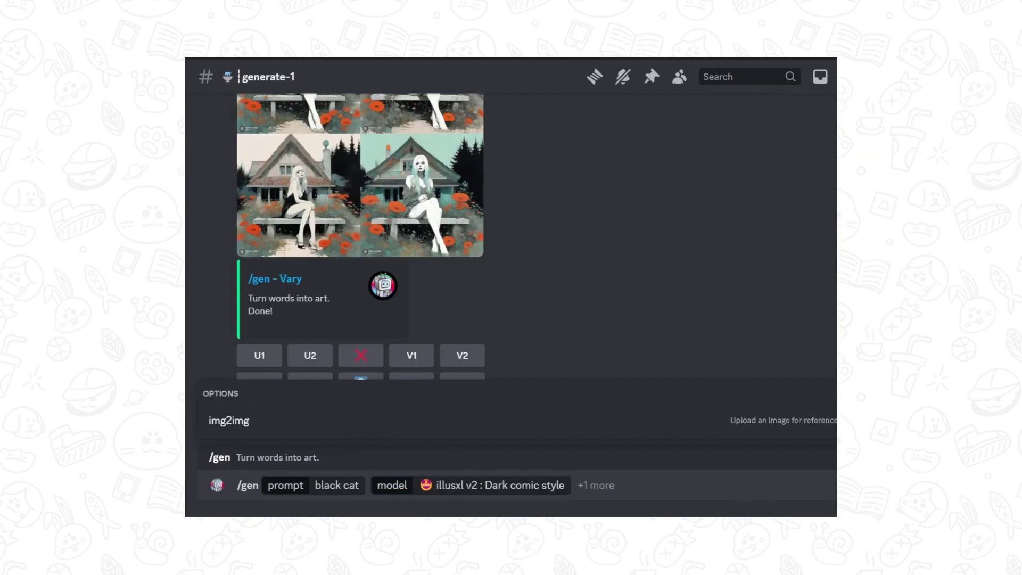
{"action": "key", "text": "Return"}
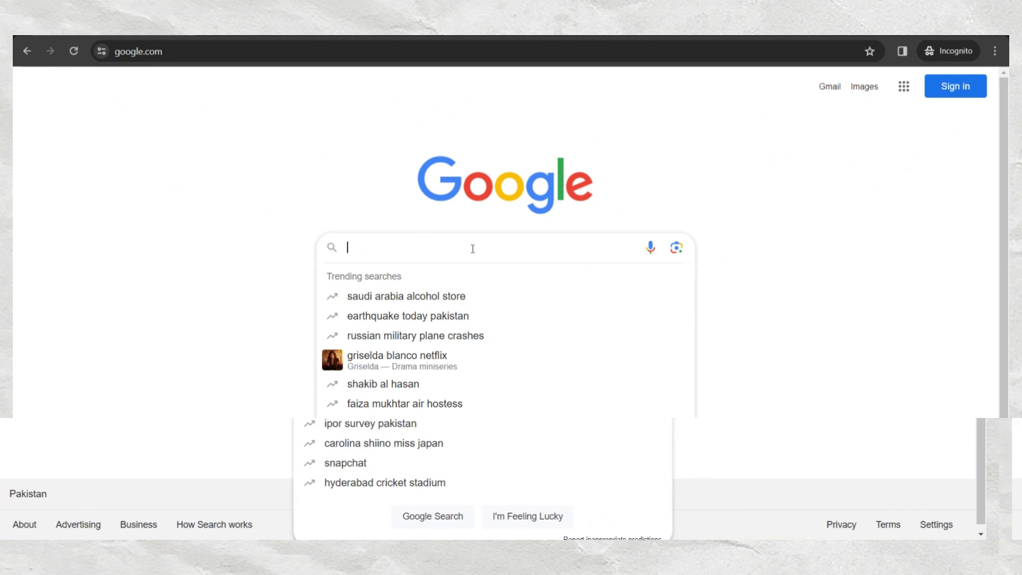
{"action": "type", "text": "DomoAI"}
Search Google for DomoAI and follow domoai.app to its Discord server invite.
{"action": "key", "text": "Return"}
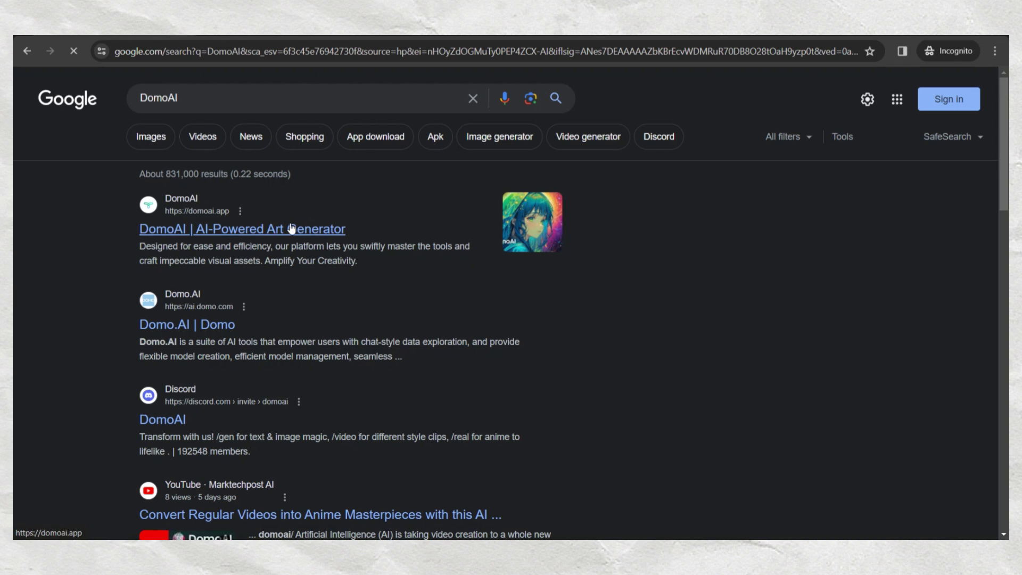
{"action": "left_click", "coordinate": [292, 229]}
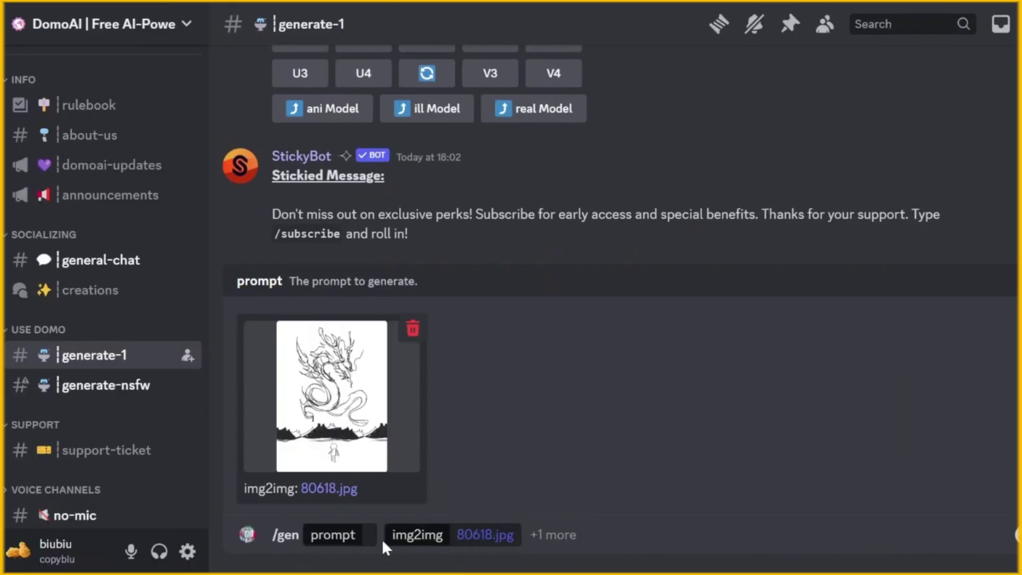
{"action": "type", "text": "In an open valley, Clouds, lightning, fire, magic Cinematic quality The Chinese dragon is dominant, emerging from the mountains"}
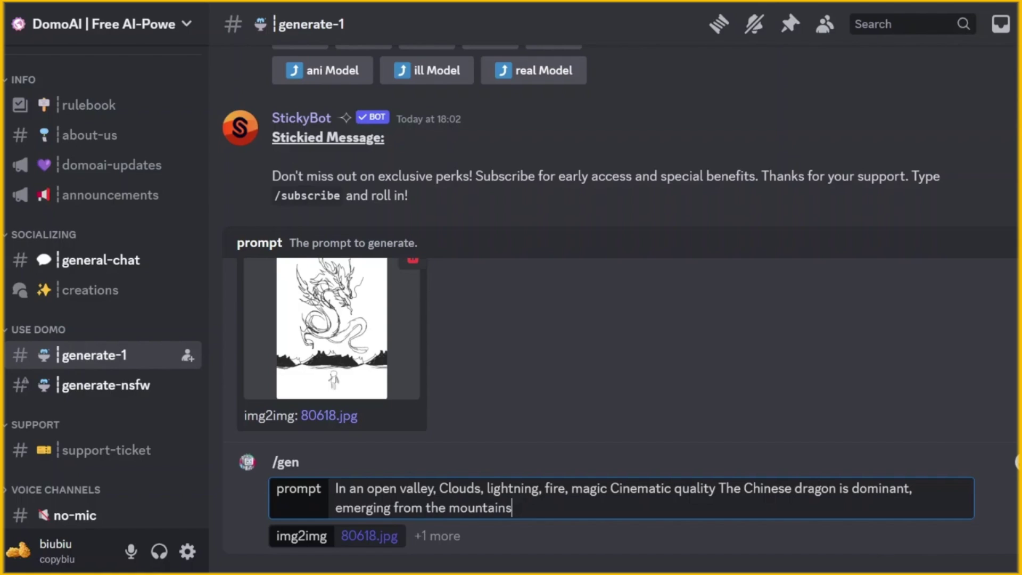
{"action": "left_click", "coordinate": [449, 538]}
{"action": "left_click", "coordinate": [327, 196]}
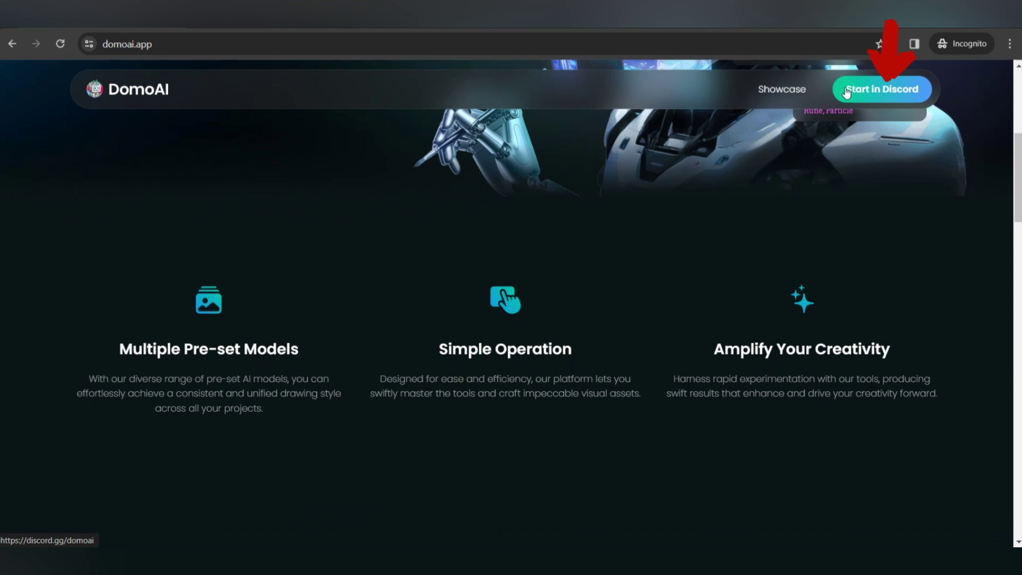
{"action": "left_click", "coordinate": [847, 90]}
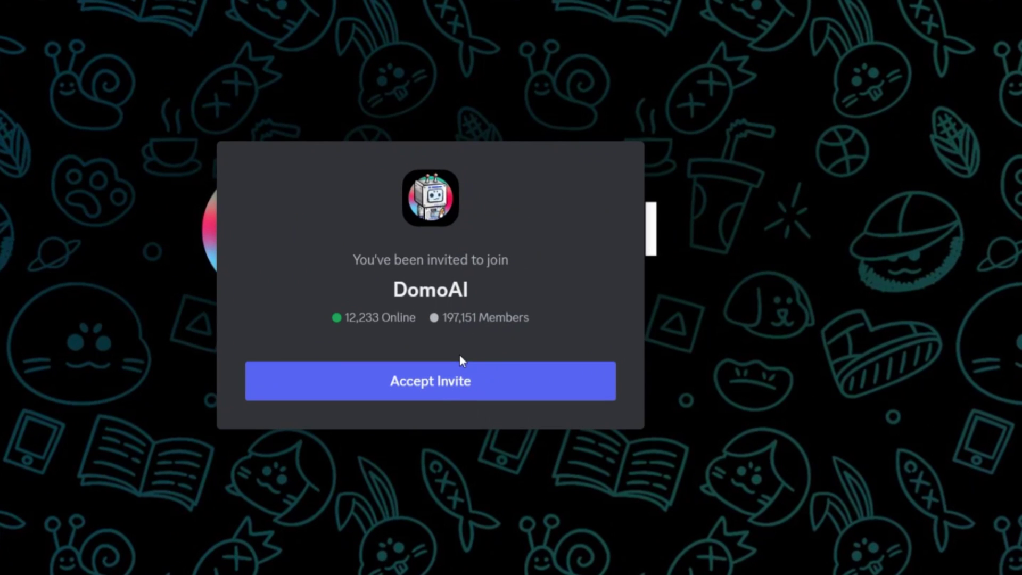
Accept the DomoAI invite and claim a new Discord account.
{"action": "left_click", "coordinate": [450, 381]}
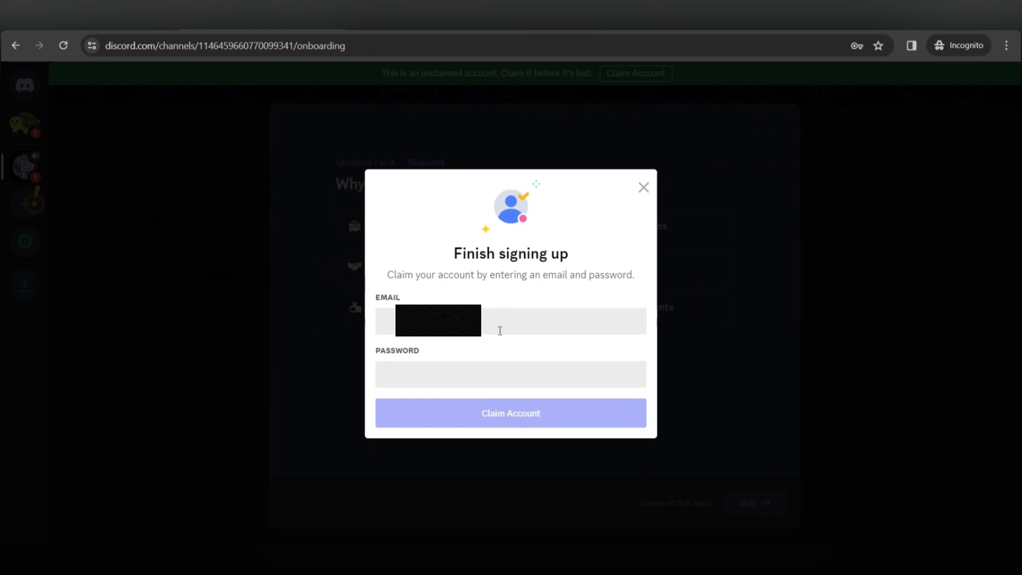
{"action": "left_click", "coordinate": [484, 369]}
{"action": "type", "text": "****"}
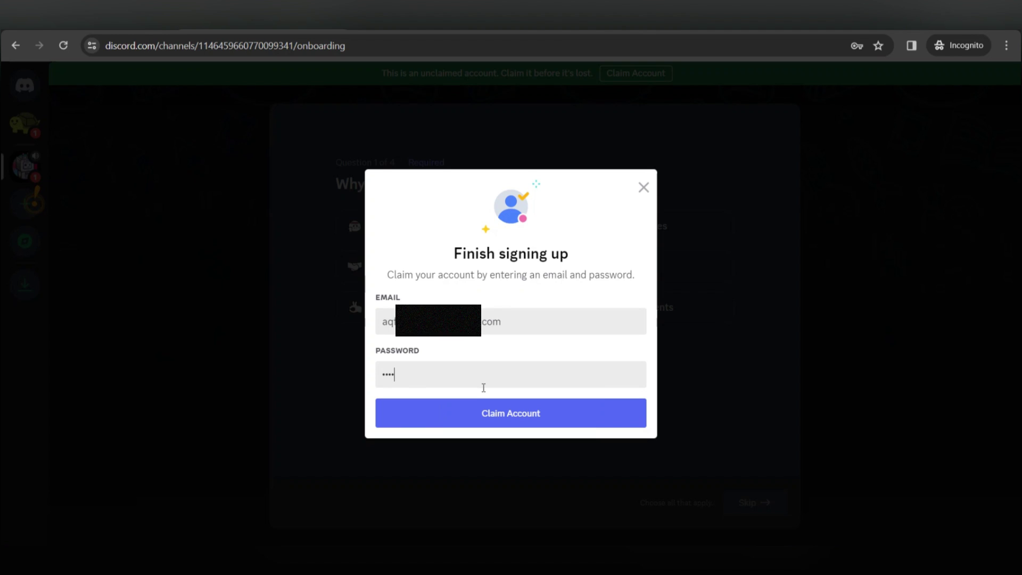
{"action": "left_click", "coordinate": [496, 415]}
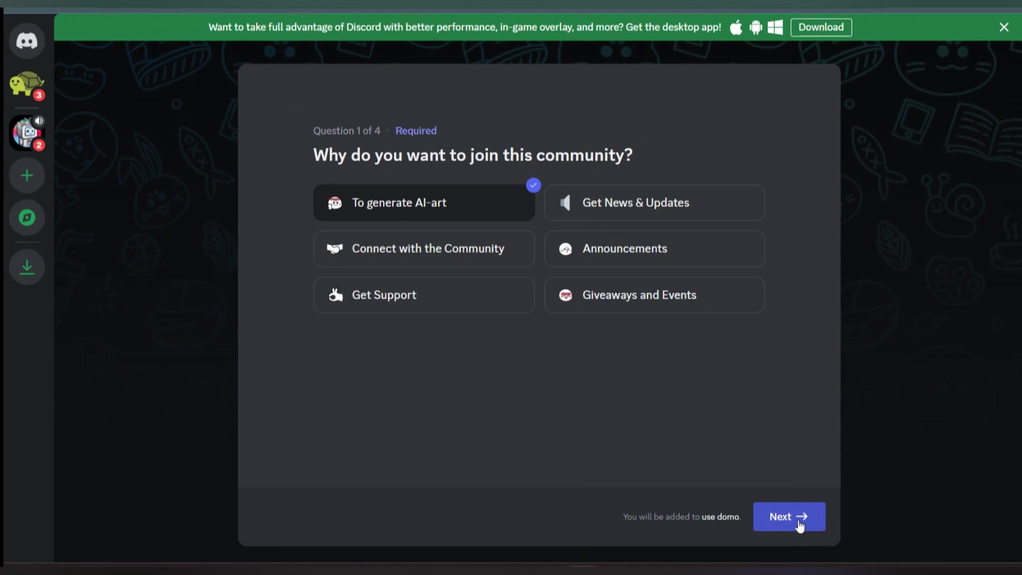
Complete onboarding as 18+ with English, skipping ping roles, and agree to the rules.
{"action": "left_click", "coordinate": [799, 525]}
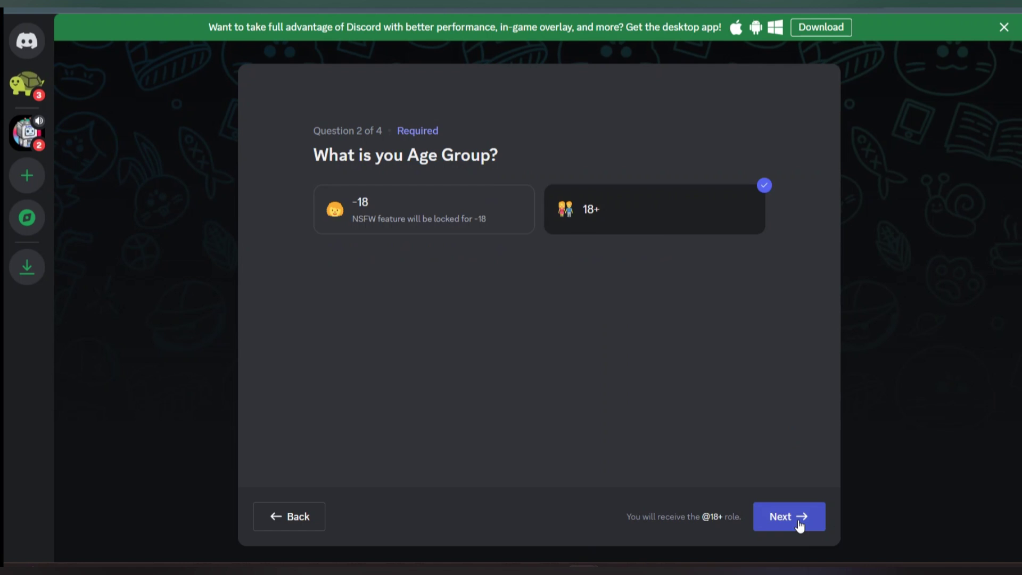
{"action": "left_click", "coordinate": [800, 525]}
{"action": "left_click", "coordinate": [792, 531]}
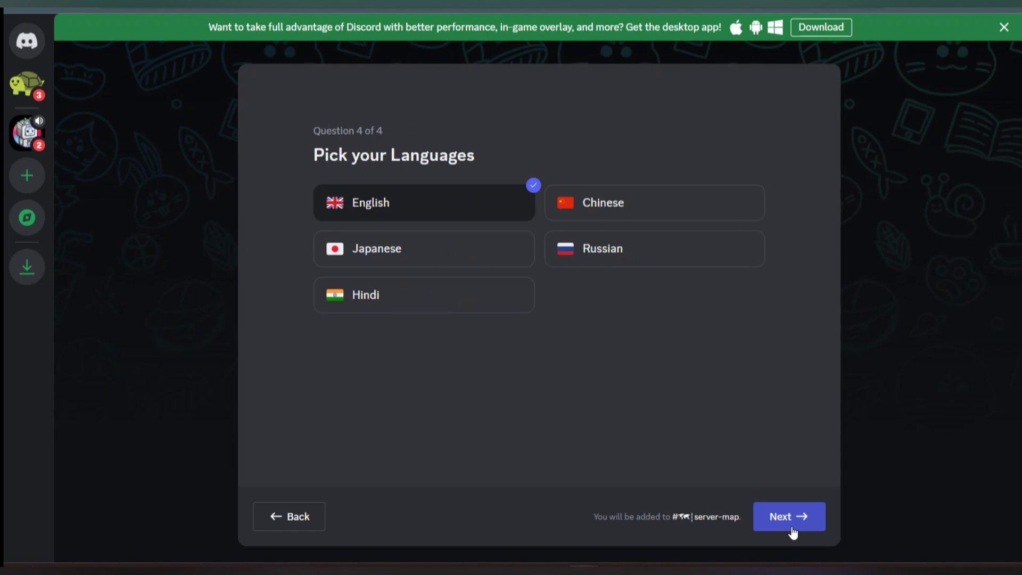
{"action": "left_click", "coordinate": [792, 531]}
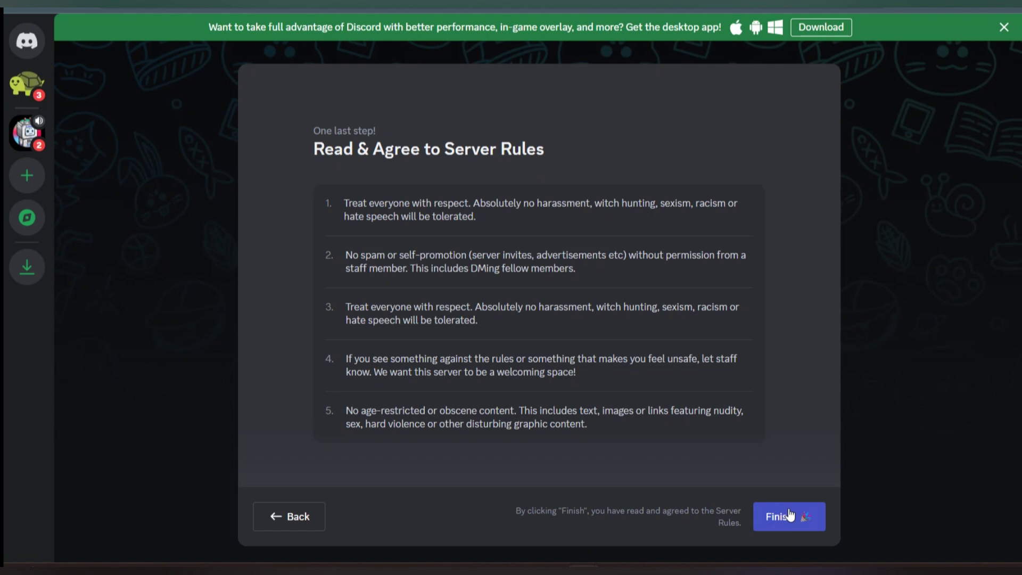
{"action": "left_click", "coordinate": [790, 515]}
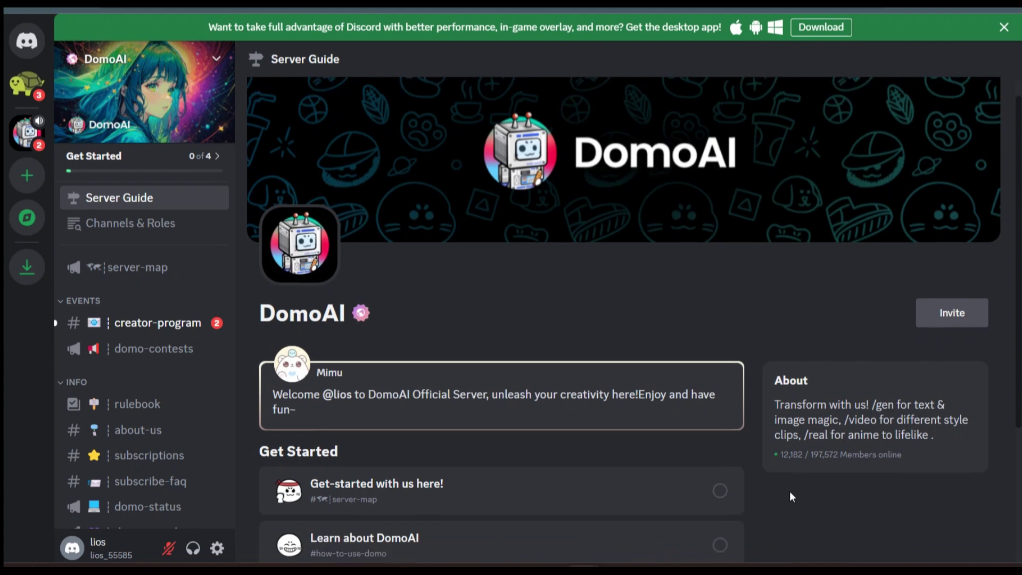
{"action": "scroll", "coordinate": [790, 491], "scroll_direction": "down", "scroll_amount": 2}
{"action": "scroll", "coordinate": [790, 492], "scroll_direction": "down", "scroll_amount": 1}
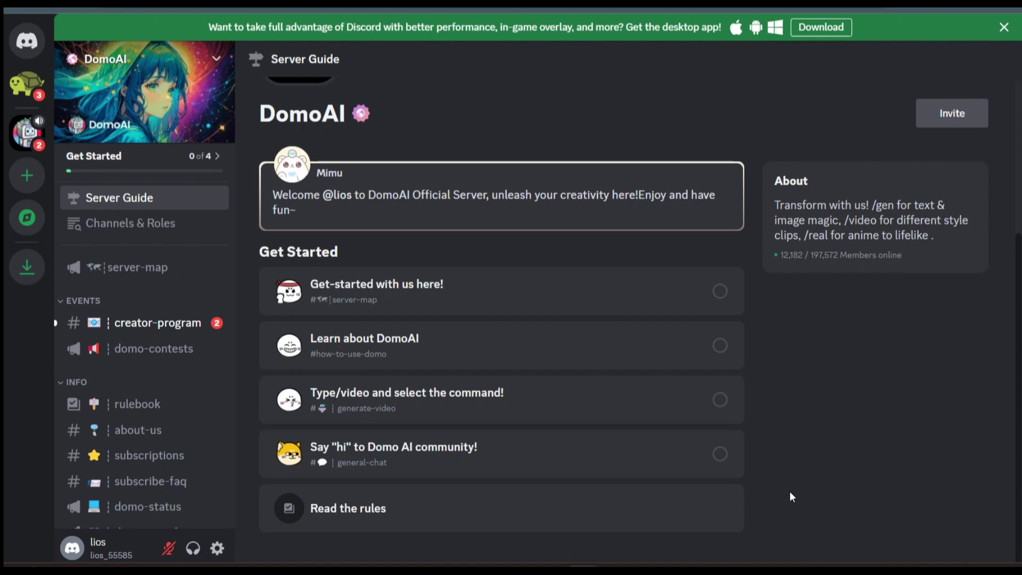
{"action": "scroll", "coordinate": [155, 455], "scroll_direction": "down", "scroll_amount": 2}
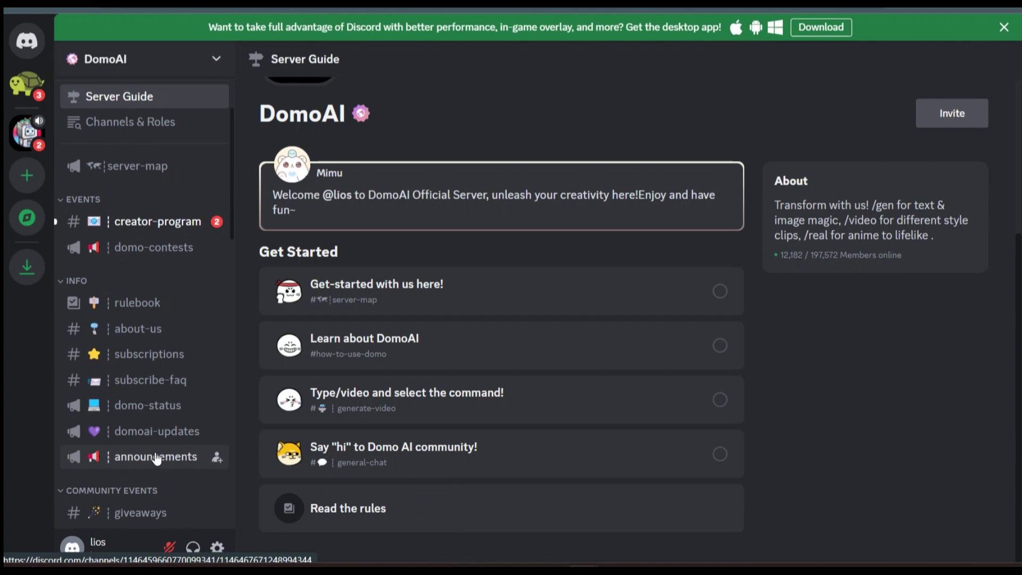
{"action": "scroll", "coordinate": [157, 457], "scroll_direction": "down", "scroll_amount": 1}
{"action": "scroll", "coordinate": [155, 453], "scroll_direction": "down", "scroll_amount": 1}
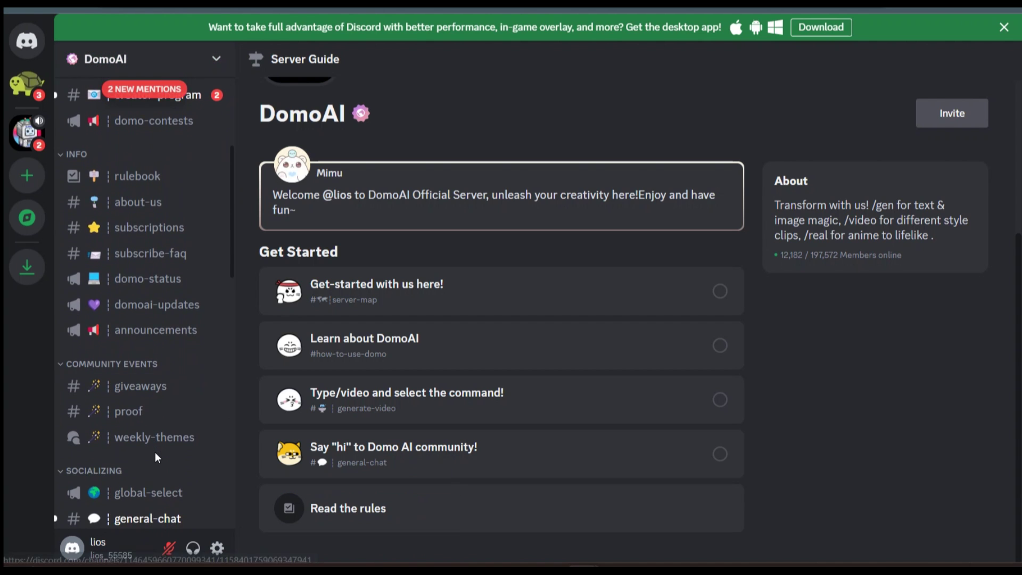
{"action": "scroll", "coordinate": [155, 453], "scroll_direction": "down", "scroll_amount": 1}
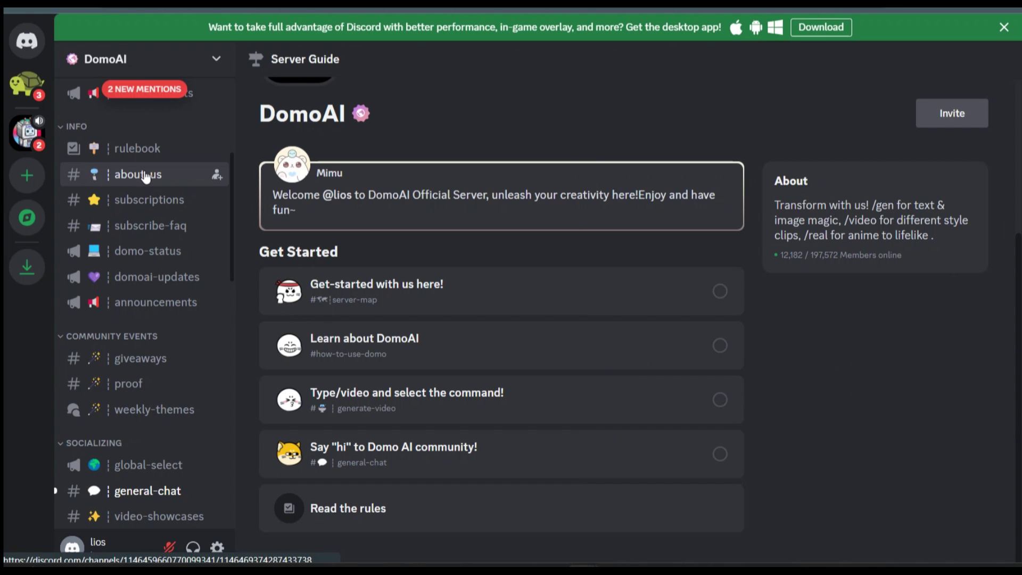
Open the #about-us channel to read about DomoAI.
{"action": "left_click", "coordinate": [145, 176]}
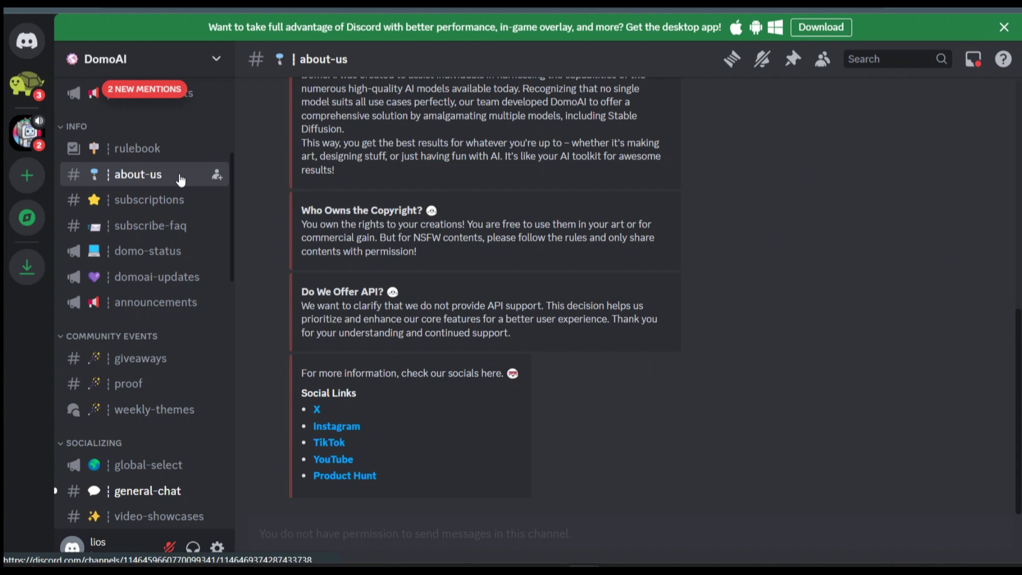
{"action": "scroll", "coordinate": [301, 218], "scroll_direction": "up", "scroll_amount": 5}
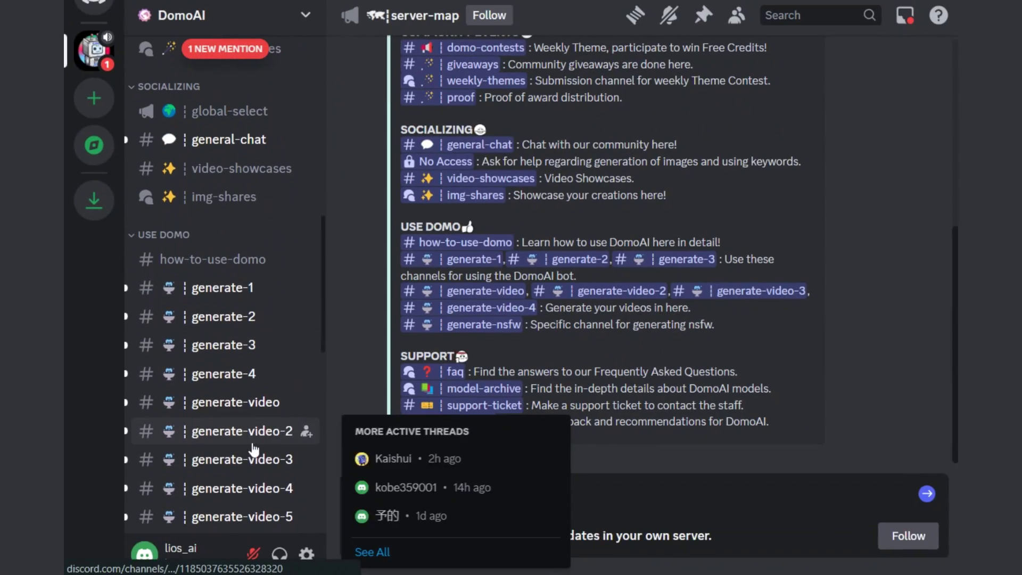
In generate-video-3, send a /video request with third part.mp4 and the prompt 'Girl Dancing'.
{"action": "left_click", "coordinate": [242, 459]}
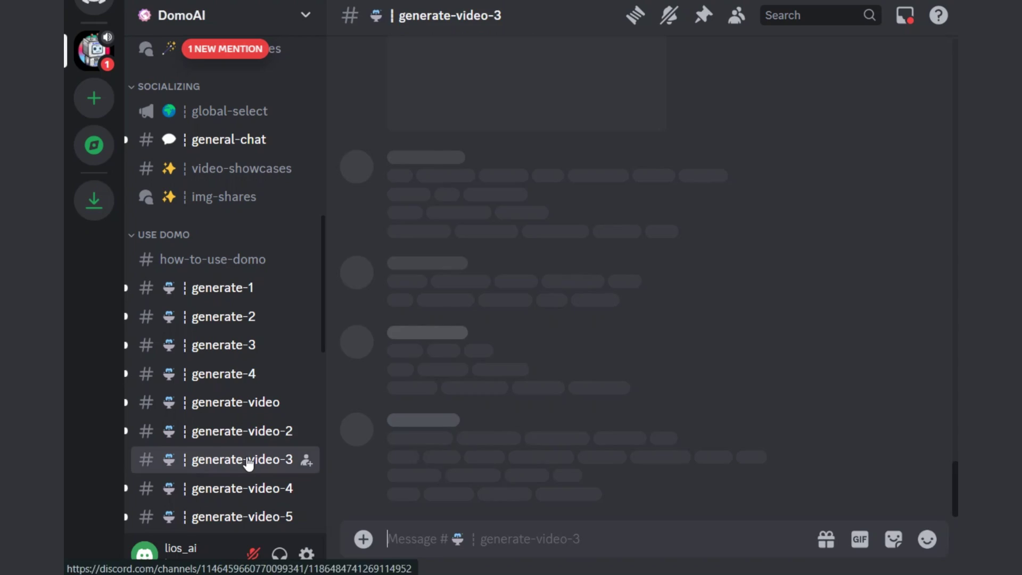
{"action": "scroll", "coordinate": [632, 285], "scroll_direction": "up", "scroll_amount": 5}
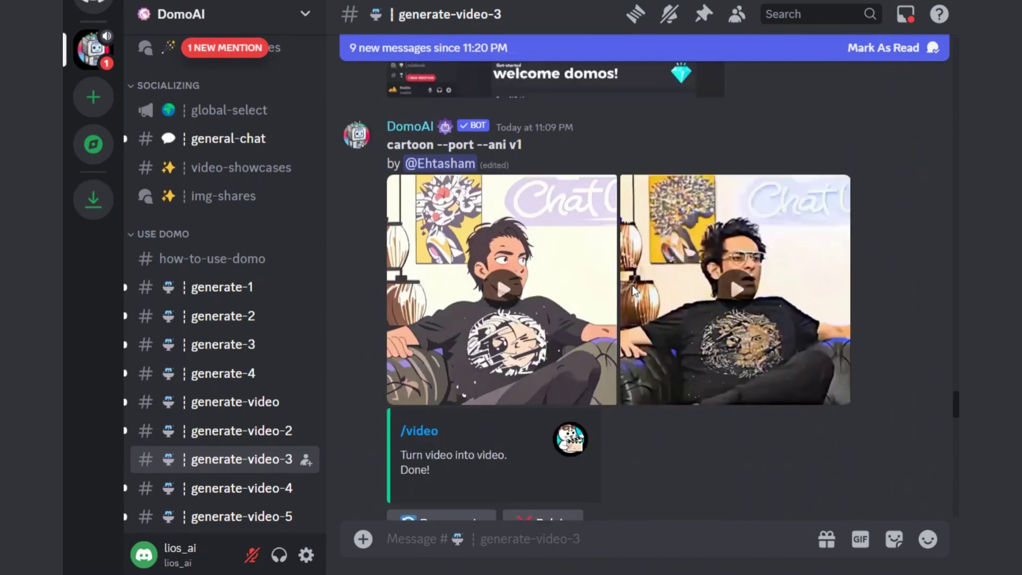
{"action": "scroll", "coordinate": [632, 284], "scroll_direction": "up", "scroll_amount": 5}
{"action": "scroll", "coordinate": [631, 285], "scroll_direction": "up", "scroll_amount": 5}
{"action": "scroll", "coordinate": [632, 284], "scroll_direction": "up", "scroll_amount": 5}
{"action": "scroll", "coordinate": [632, 291], "scroll_direction": "up", "scroll_amount": 5}
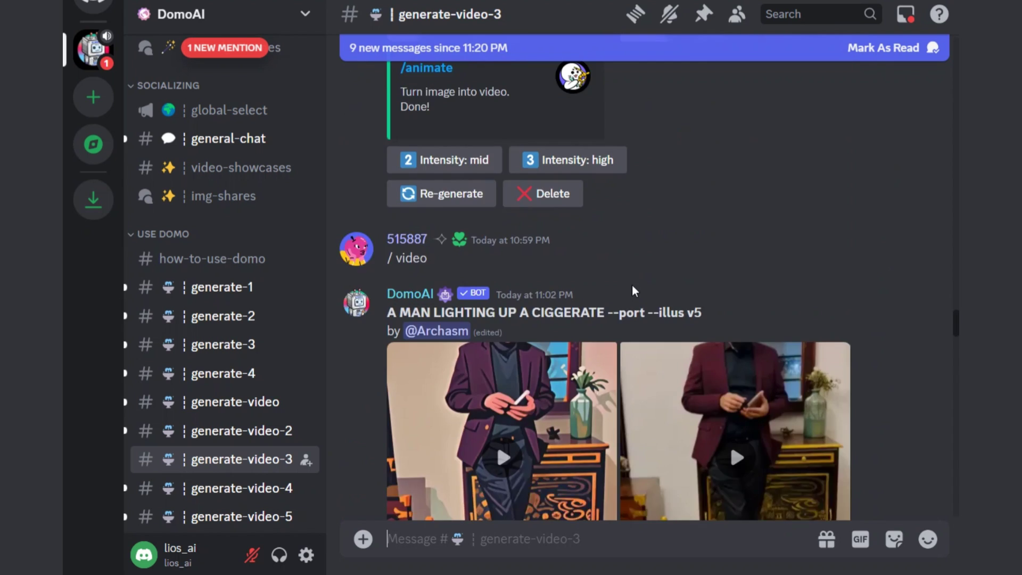
{"action": "scroll", "coordinate": [631, 291], "scroll_direction": "up", "scroll_amount": 5}
{"action": "scroll", "coordinate": [632, 291], "scroll_direction": "up", "scroll_amount": 5}
{"action": "left_click", "coordinate": [549, 526]}
{"action": "type", "text": "/"}
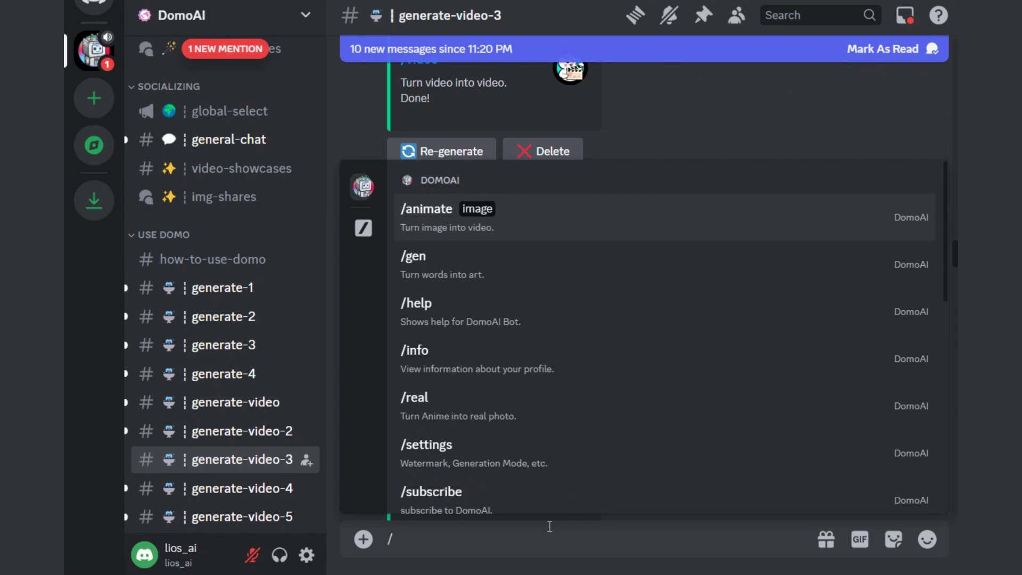
{"action": "type", "text": "vid"}
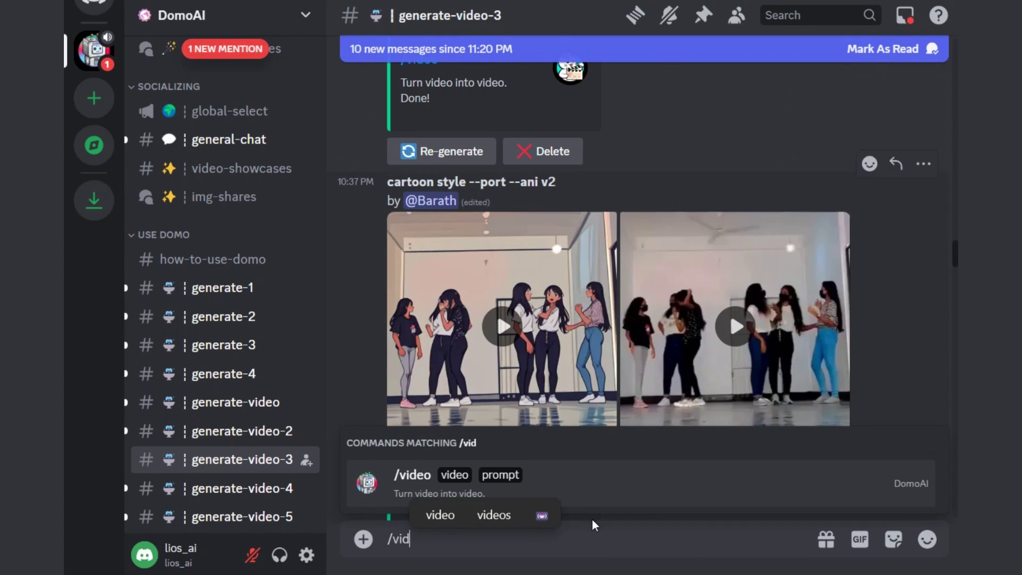
{"action": "left_click", "coordinate": [573, 481]}
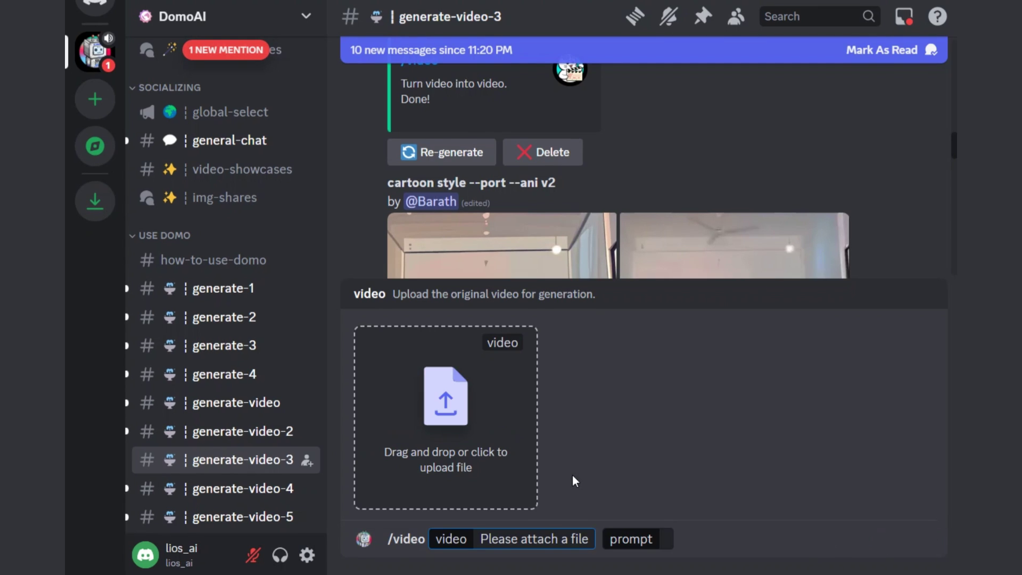
{"action": "left_click_drag", "start_coordinate": [521, 95], "coordinate": [577, 397]}
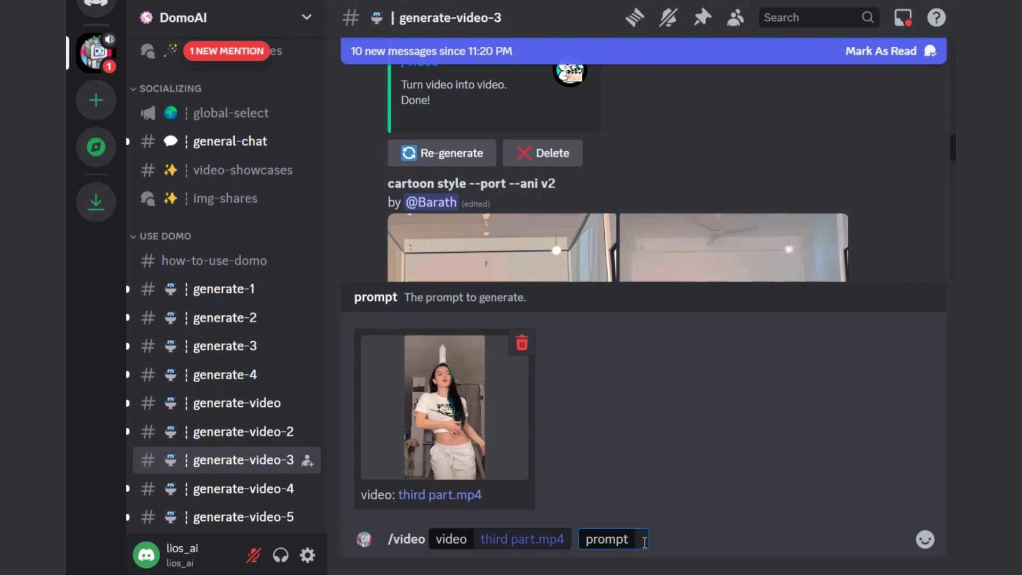
{"action": "type", "text": "c"}
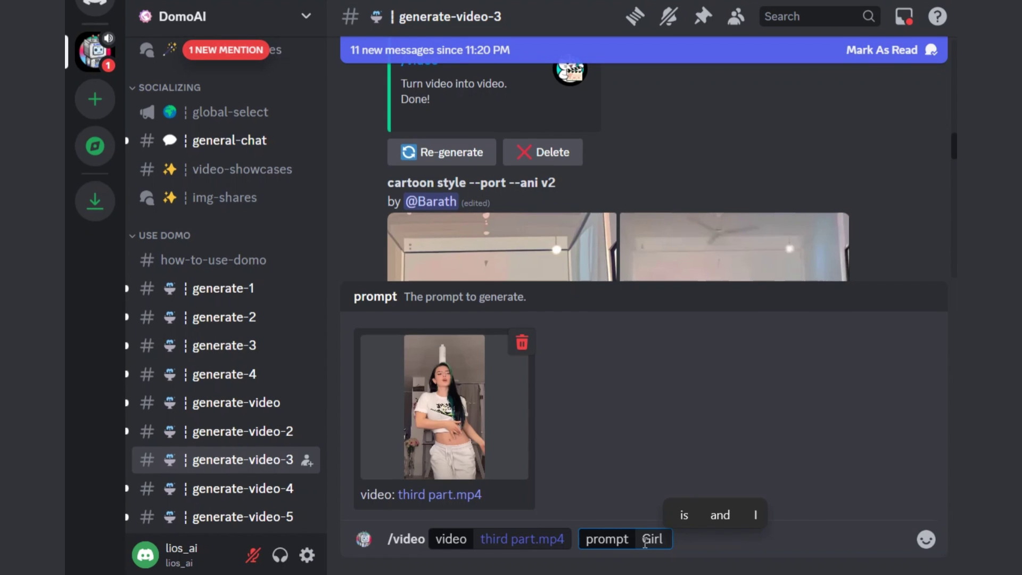
{"action": "type", "text": " Dancing"}
{"action": "key", "text": "Return"}
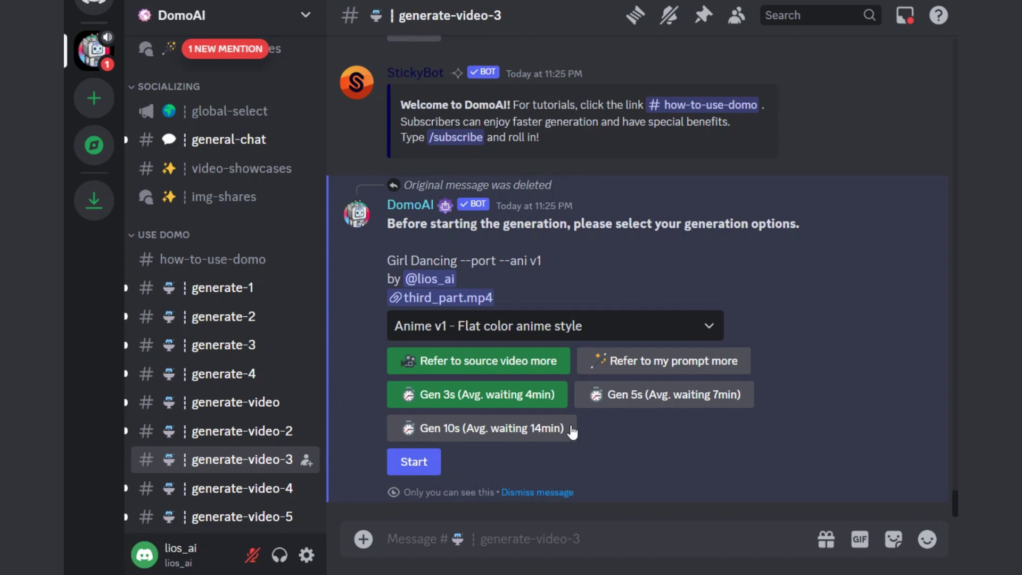
Open the style list and keep Anime v1 - Flat color anime style selected.
{"action": "left_click", "coordinate": [581, 332]}
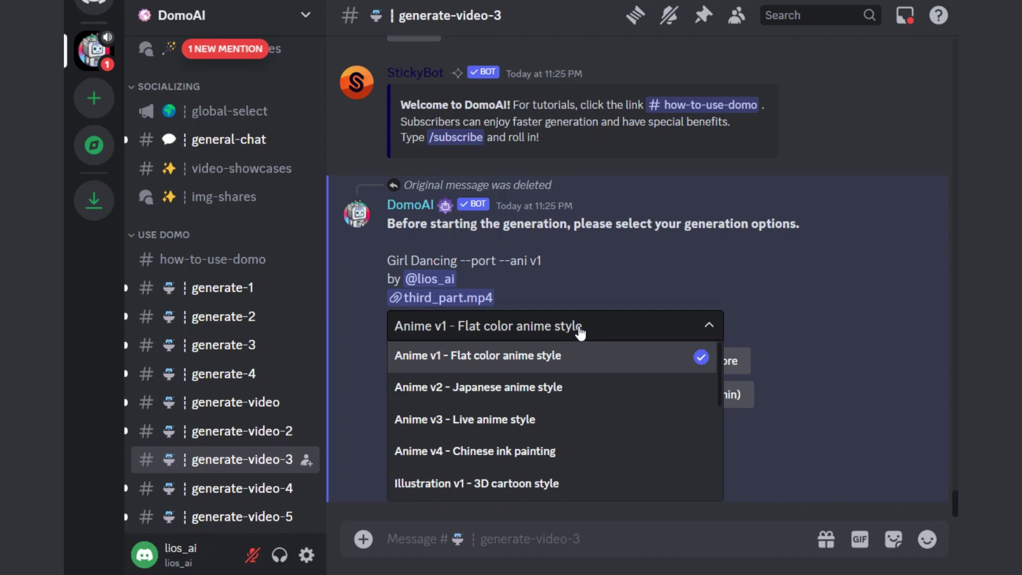
{"action": "scroll", "coordinate": [582, 382], "scroll_direction": "down", "scroll_amount": 2}
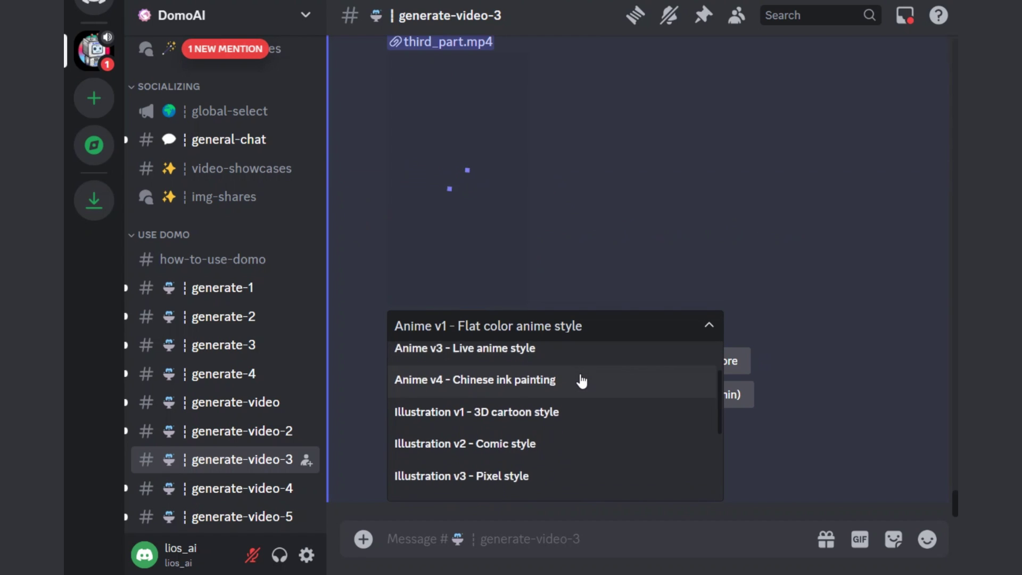
{"action": "scroll", "coordinate": [581, 382], "scroll_direction": "down", "scroll_amount": 1}
{"action": "scroll", "coordinate": [582, 382], "scroll_direction": "down", "scroll_amount": 1}
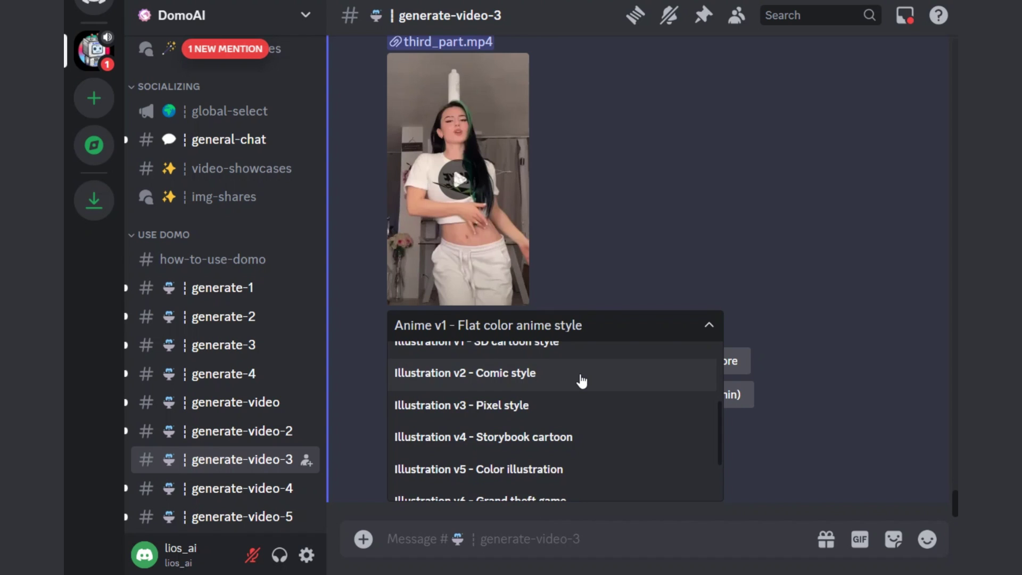
{"action": "scroll", "coordinate": [581, 382], "scroll_direction": "down", "scroll_amount": 1}
{"action": "scroll", "coordinate": [582, 382], "scroll_direction": "down", "scroll_amount": 1}
{"action": "scroll", "coordinate": [582, 381], "scroll_direction": "down", "scroll_amount": 1}
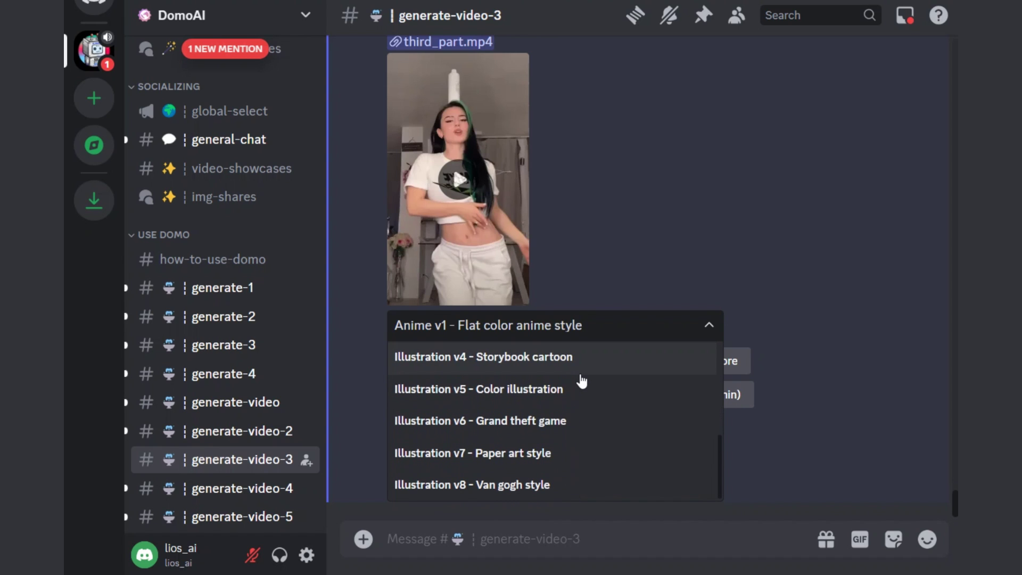
{"action": "scroll", "coordinate": [581, 382], "scroll_direction": "up", "scroll_amount": 1}
{"action": "scroll", "coordinate": [582, 382], "scroll_direction": "up", "scroll_amount": 5}
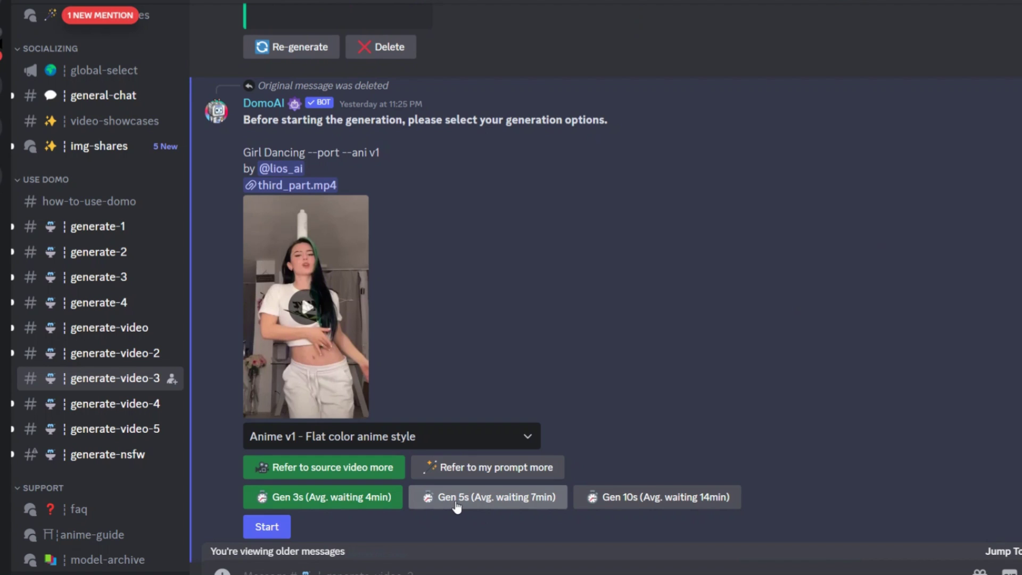
Set the generation length to 5 seconds and start the flat-color anime render.
{"action": "left_click", "coordinate": [605, 506]}
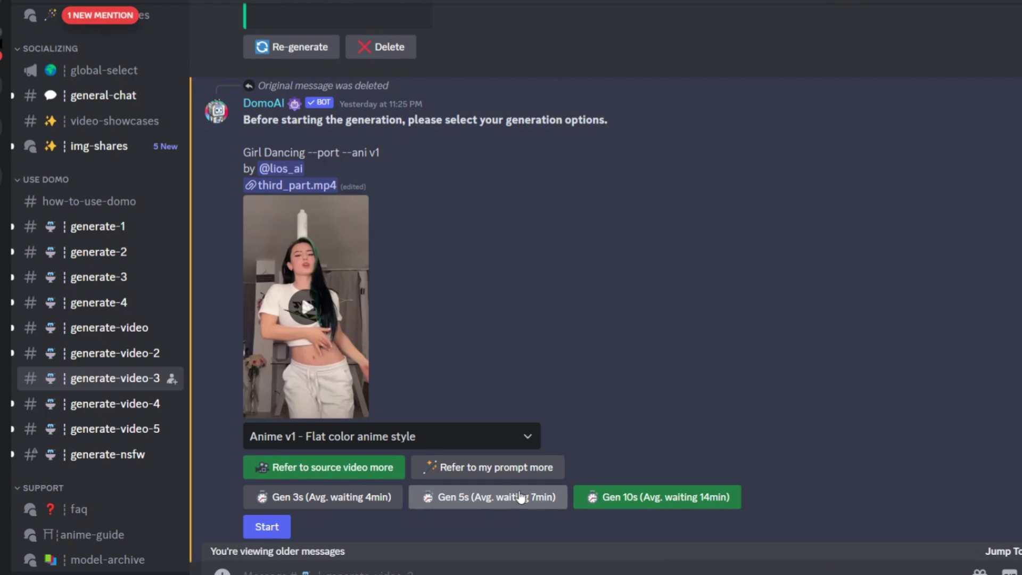
{"action": "left_click", "coordinate": [520, 497]}
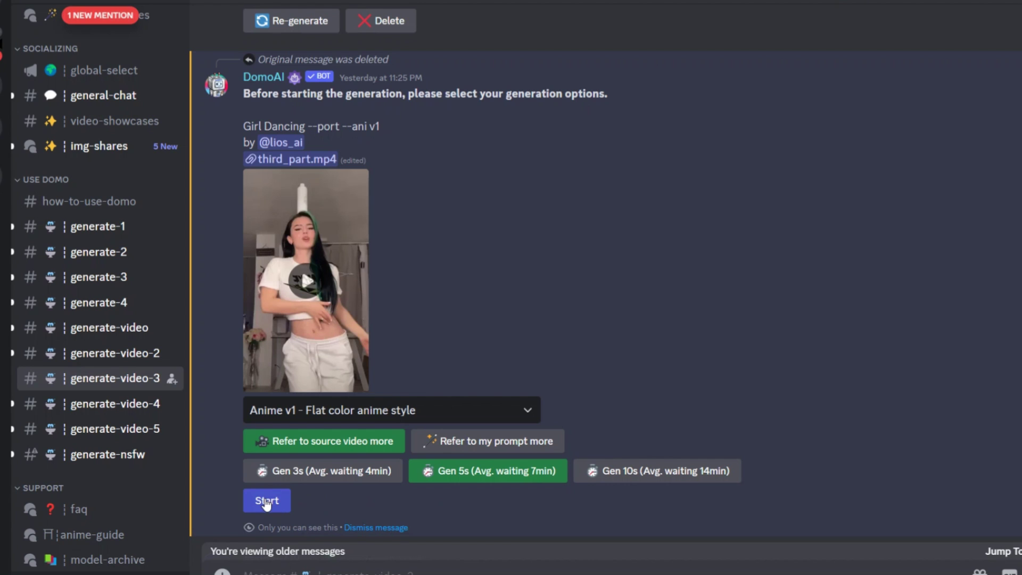
{"action": "left_click", "coordinate": [266, 504]}
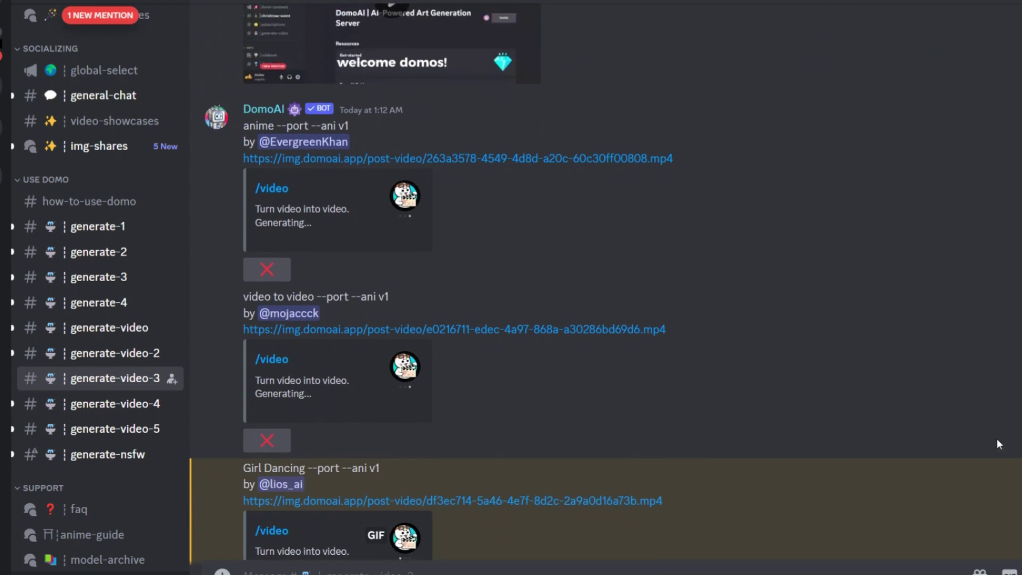
{"action": "mouse_move", "coordinate": [559, 312]}
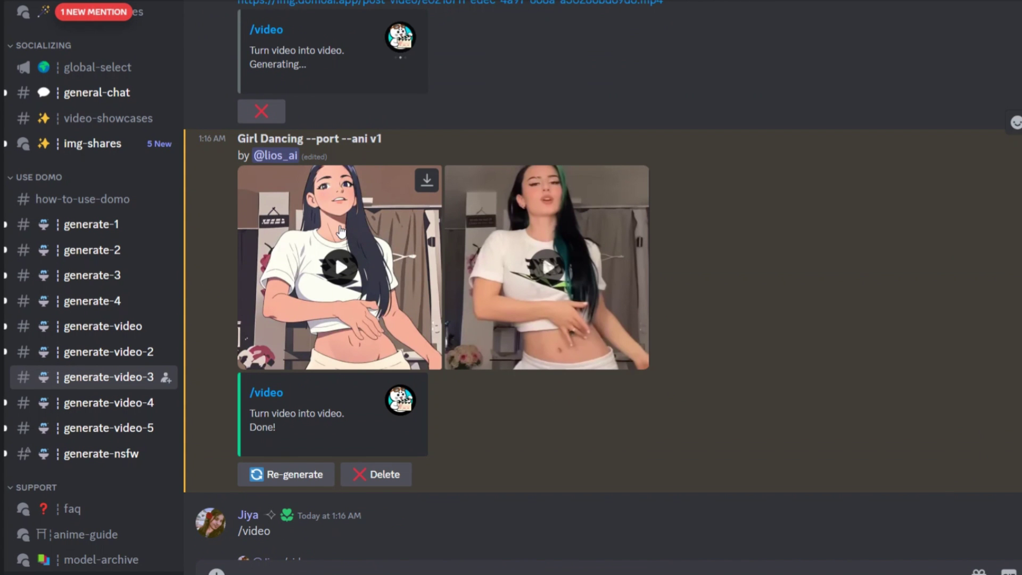
Preview the finished Girl Dancing anime clip, then put the original dance video on CapCut's timeline.
{"action": "left_click", "coordinate": [341, 231]}
{"action": "key", "text": "Escape"}
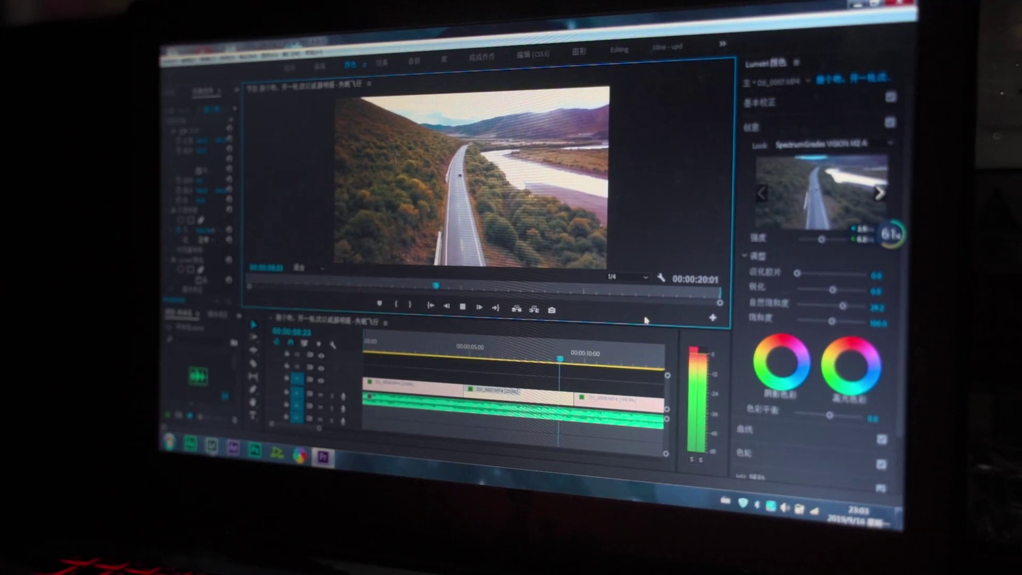
{"action": "key", "text": "space"}
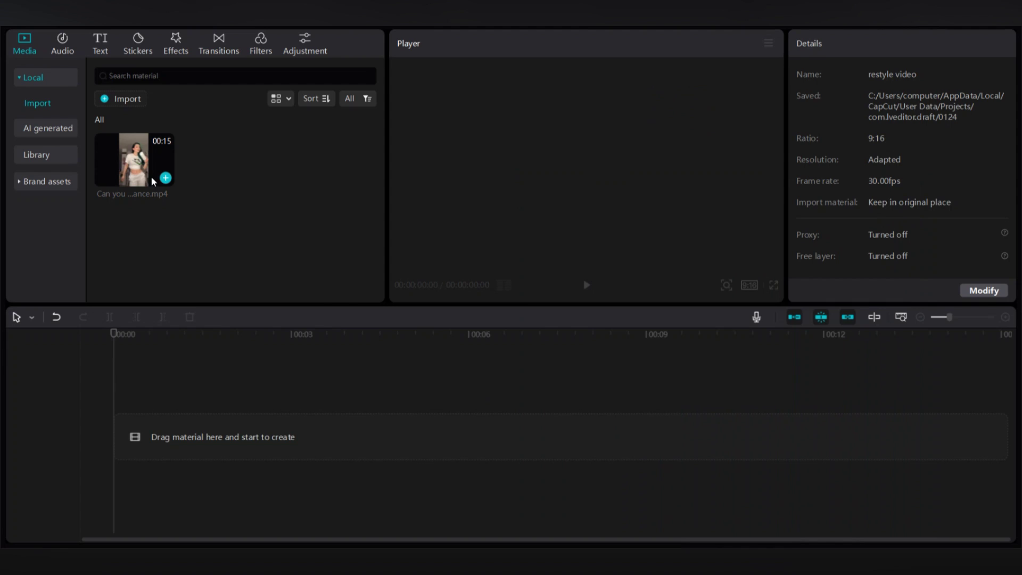
{"action": "left_click_drag", "start_coordinate": [154, 182], "coordinate": [154, 435]}
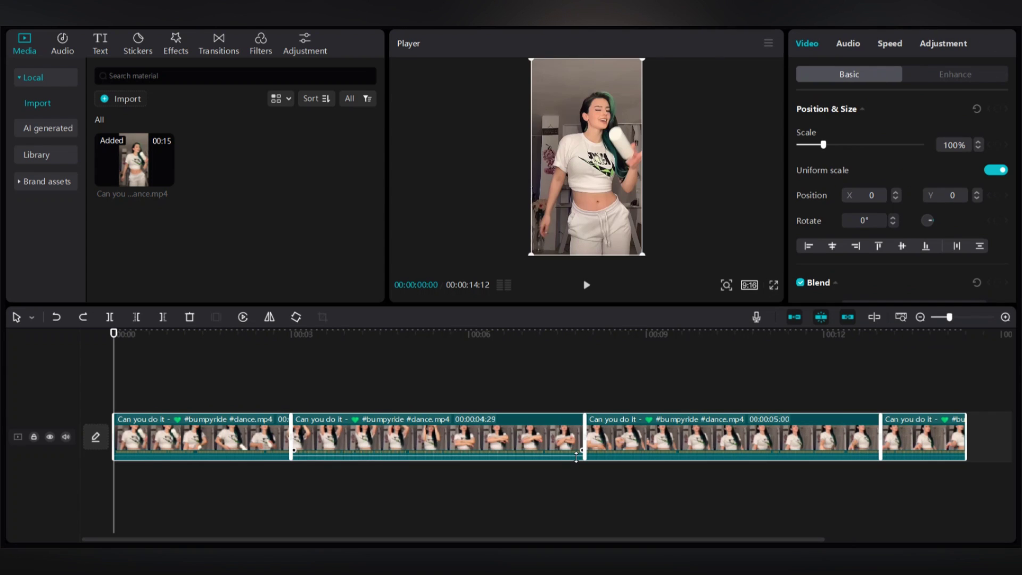
Export the second section of the split dance video as the clip Part 2.
{"action": "left_click", "coordinate": [380, 431]}
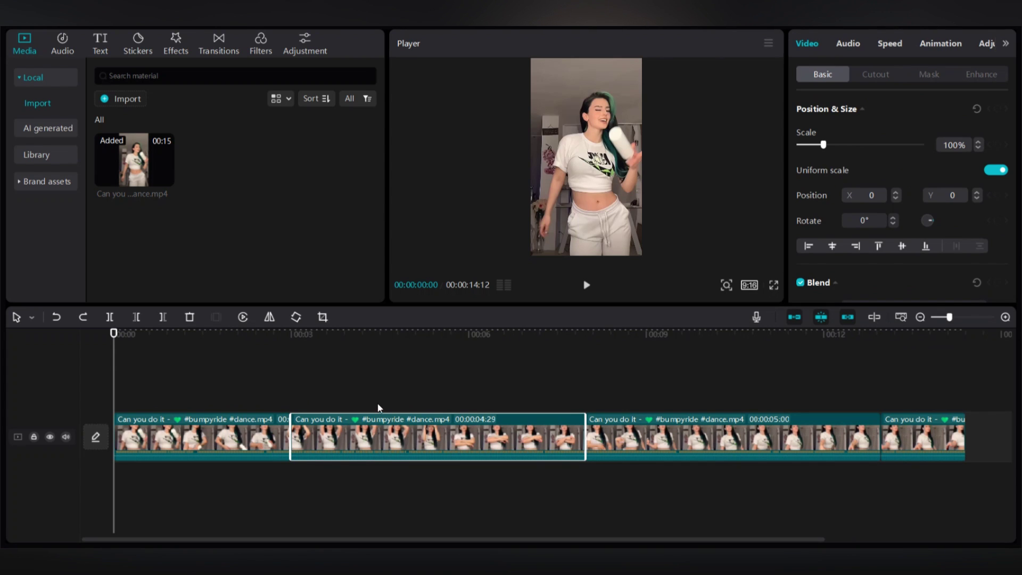
{"action": "left_click", "coordinate": [378, 407]}
{"action": "left_click", "coordinate": [385, 433]}
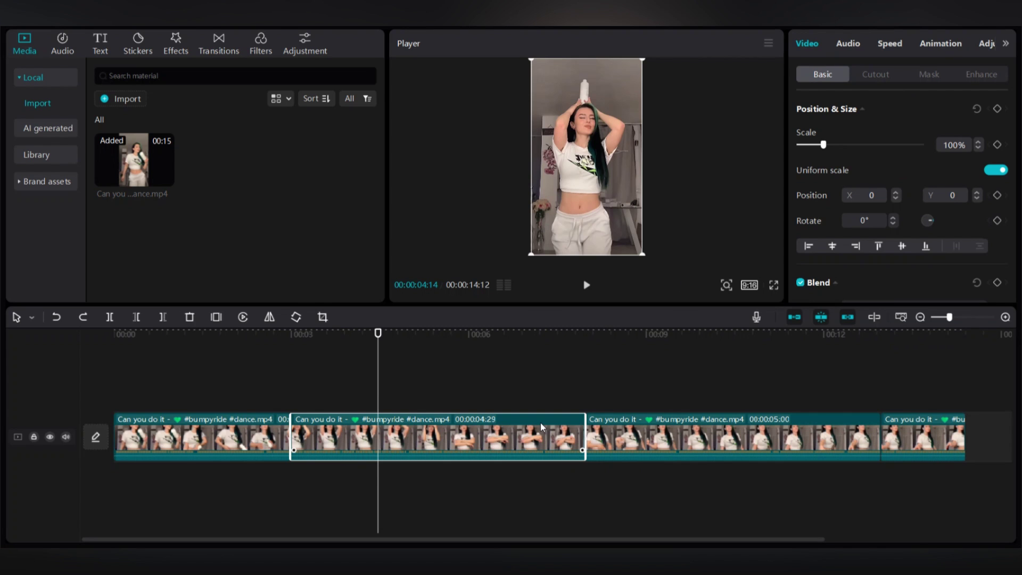
{"action": "key", "text": "shift+x"}
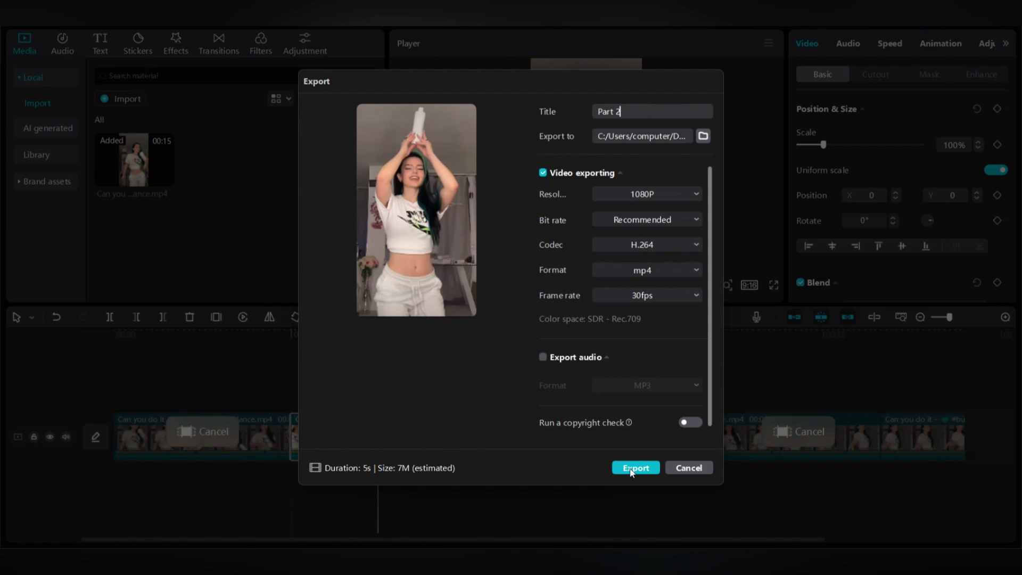
{"action": "left_click", "coordinate": [631, 468]}
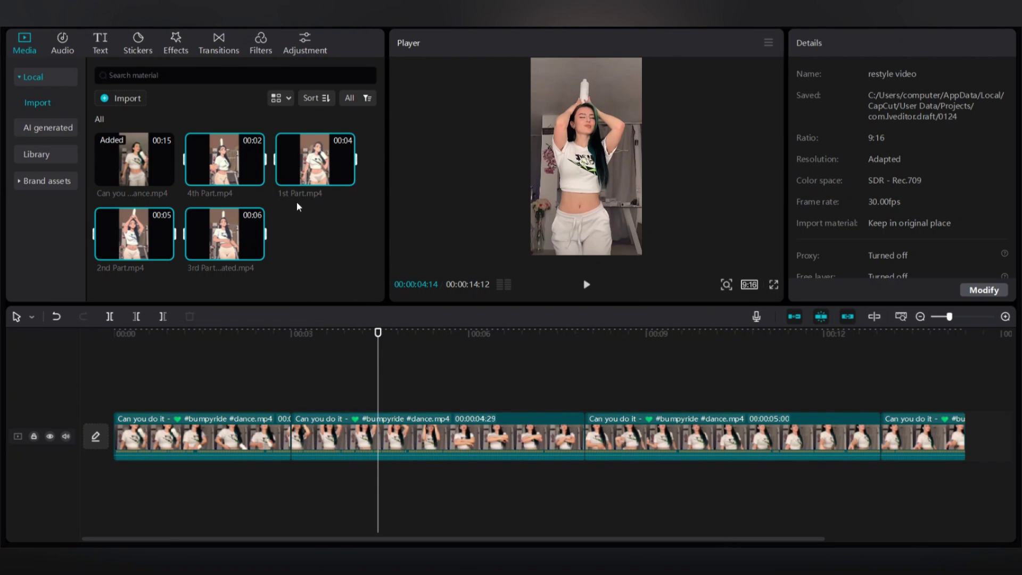
Place the four part clips in order and delete the original video, keeping its audio.
{"action": "left_click", "coordinate": [324, 224]}
{"action": "left_click_drag", "start_coordinate": [320, 164], "coordinate": [111, 385]}
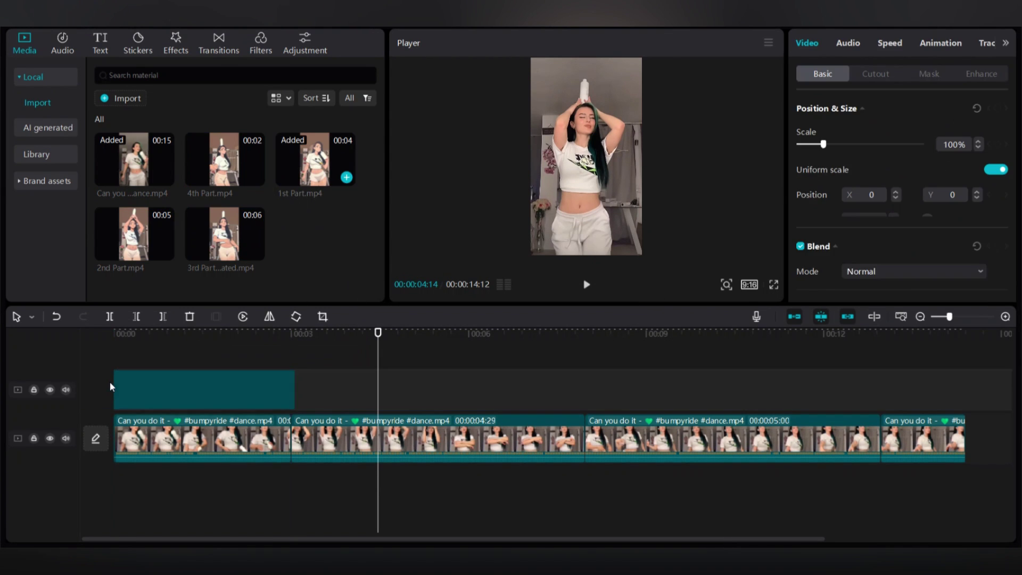
{"action": "left_click", "coordinate": [162, 316]}
{"action": "left_click", "coordinate": [165, 252]}
{"action": "left_click", "coordinate": [256, 251]}
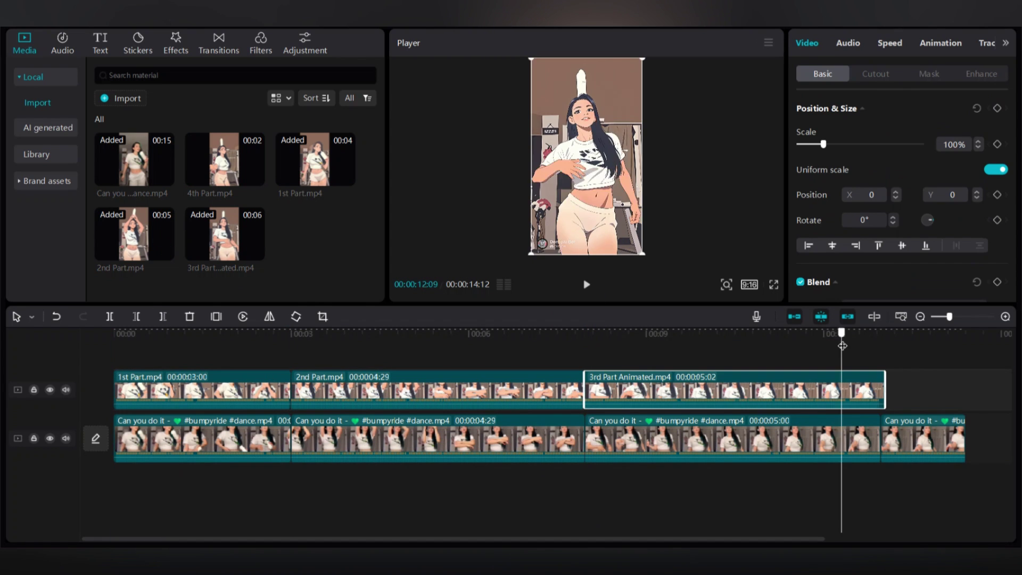
{"action": "left_click", "coordinate": [257, 178]}
{"action": "key", "text": "Delete"}
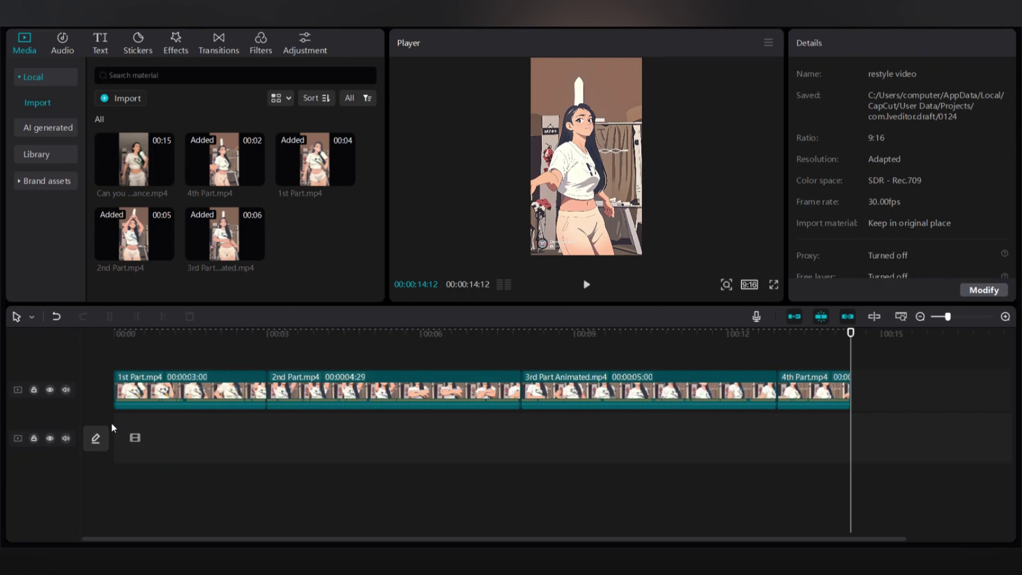
{"action": "left_click", "coordinate": [910, 29]}
Export the finished anime dance video from CapCut and wait until it is saved.
{"action": "left_click", "coordinate": [636, 468]}
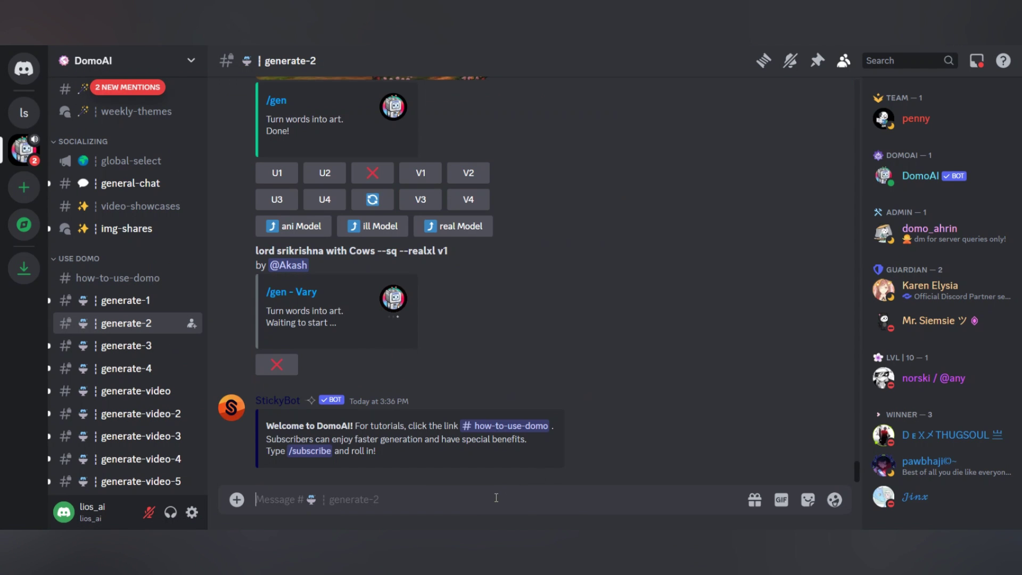
{"action": "type", "text": "/su"}
{"action": "type", "text": "b"}
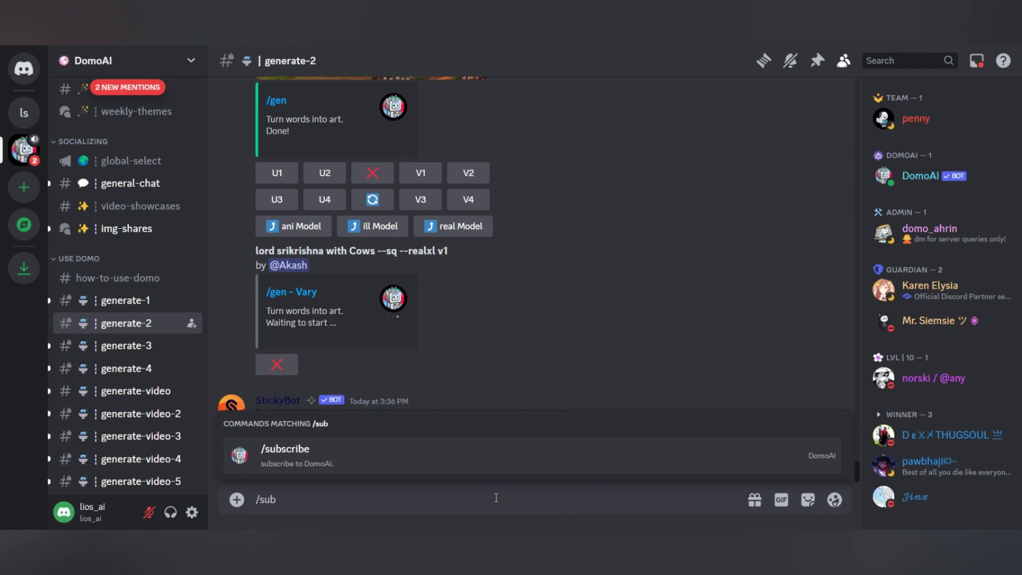
Send DomoAI's /subscribe command to list the Pro, Standard and Basic plans.
{"action": "key", "text": "Return"}
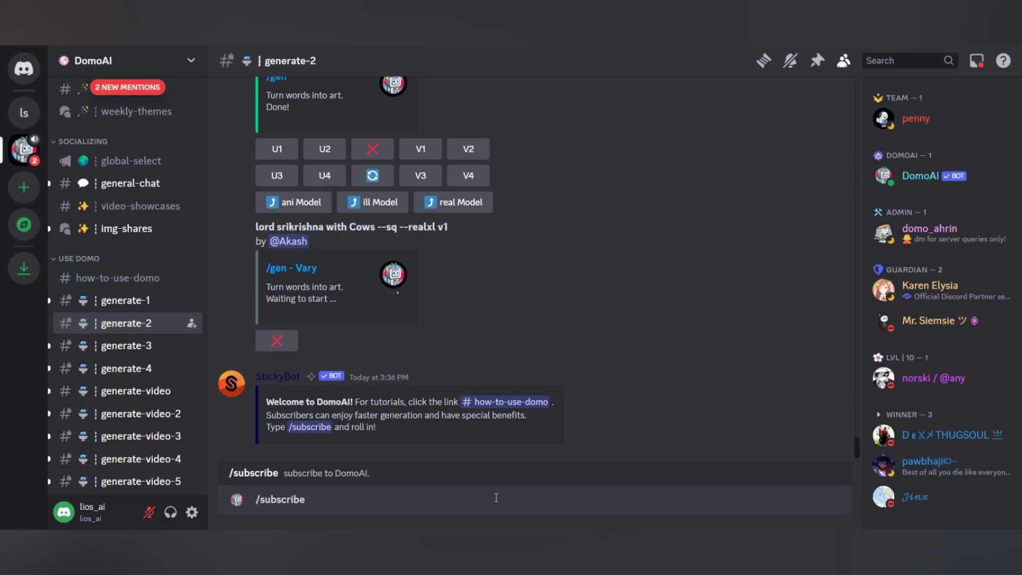
{"action": "key", "text": "Return"}
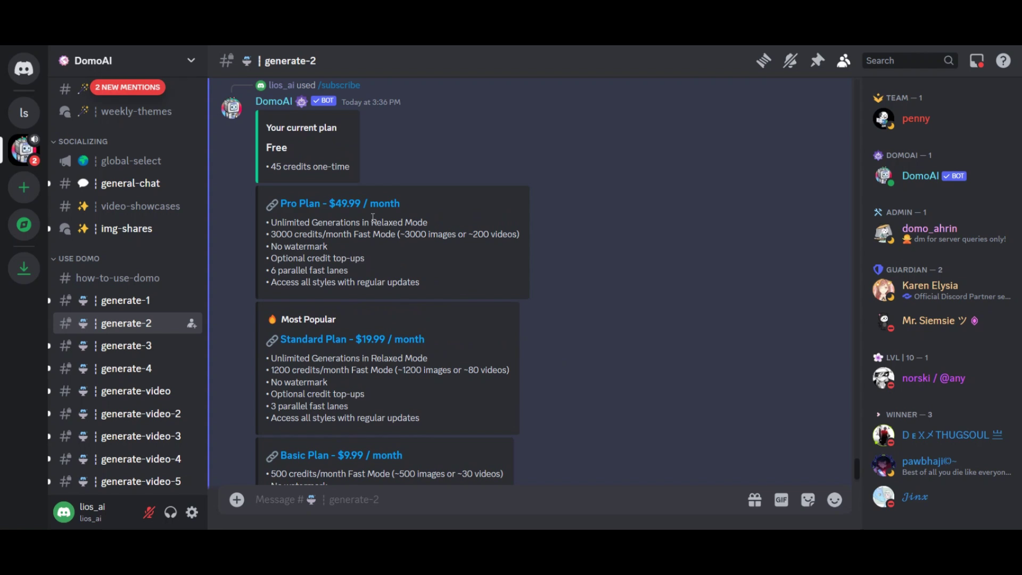
Open the Pro Plan link to load its $49.99-per-month Stripe checkout page.
{"action": "left_click", "coordinate": [364, 213]}
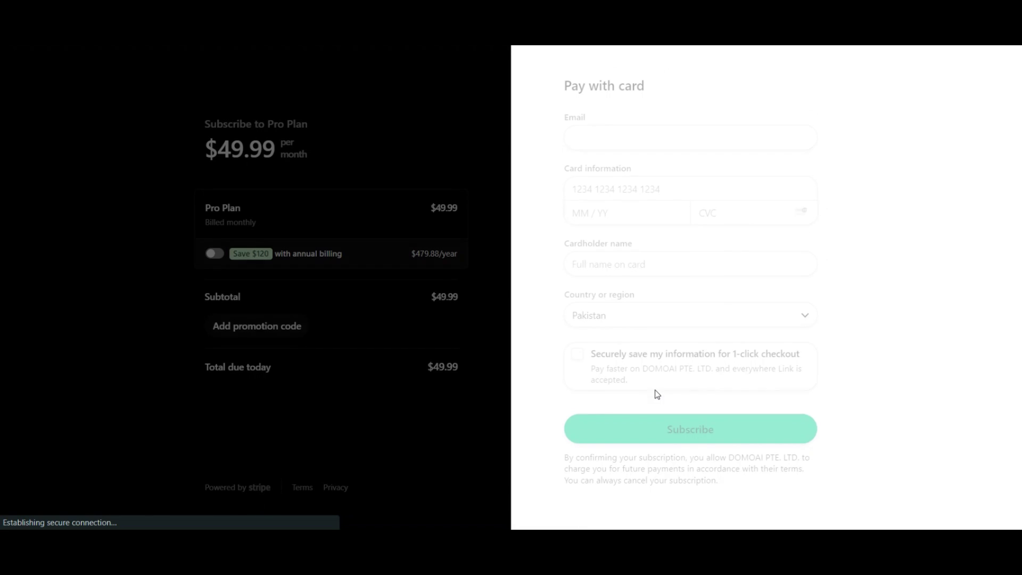